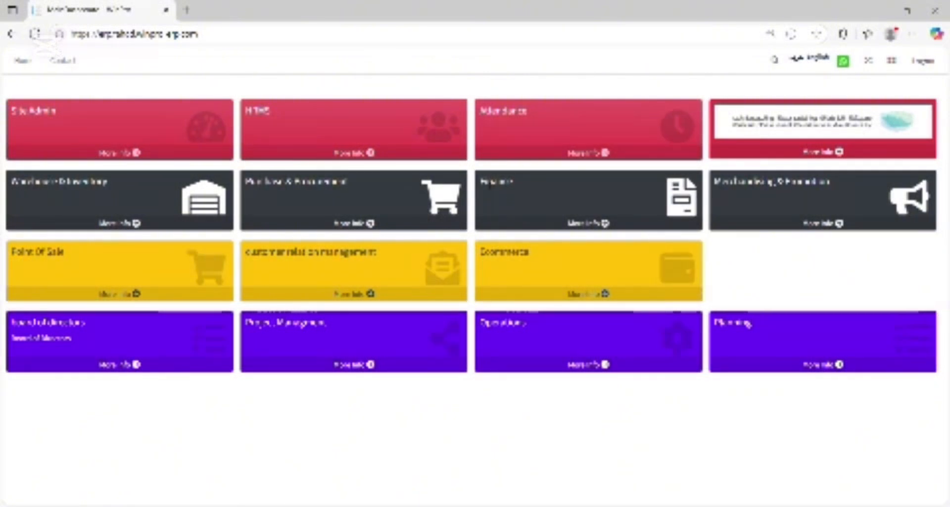
Open a new journal entry form from the Finance module's general ledger transactions.
click(579, 228)
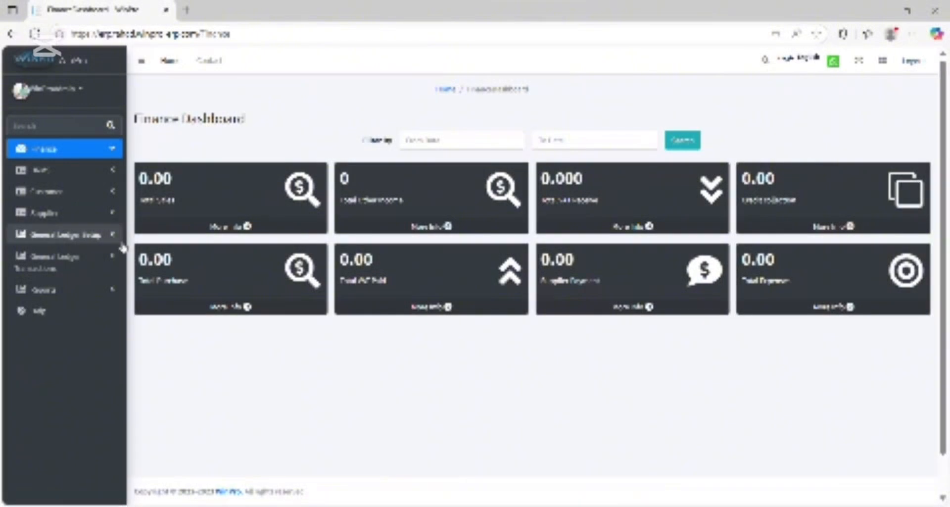
click(67, 269)
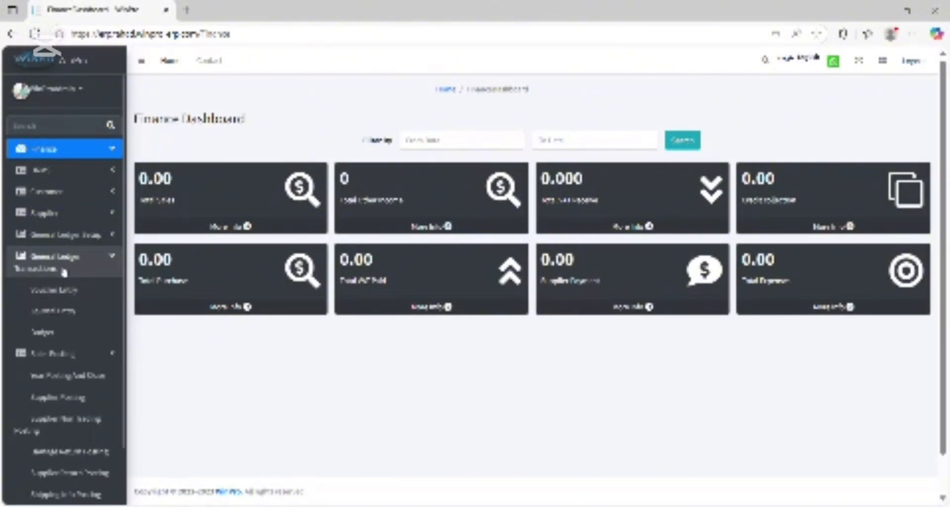
click(72, 312)
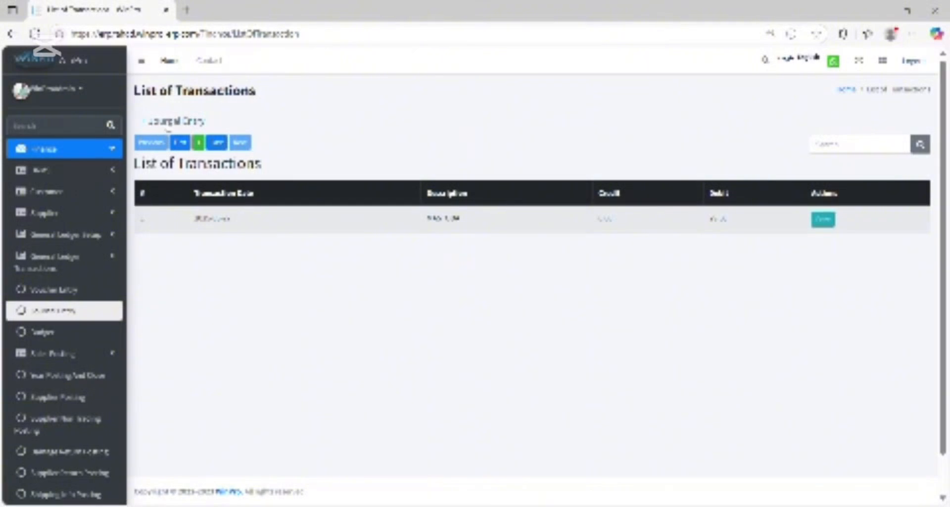
click(191, 123)
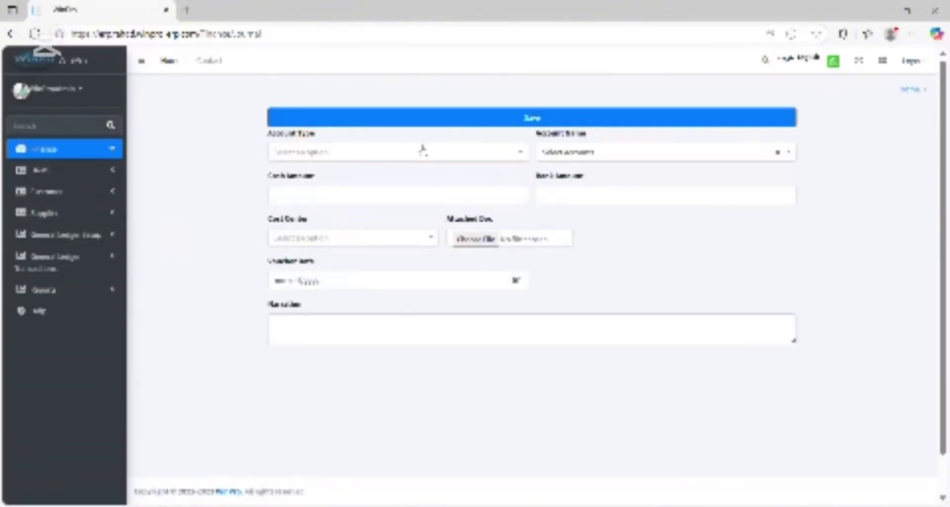
Set the account type to Expenses and choose the account listed directly below ADVERTISING EXPENSES as the account name.
click(422, 150)
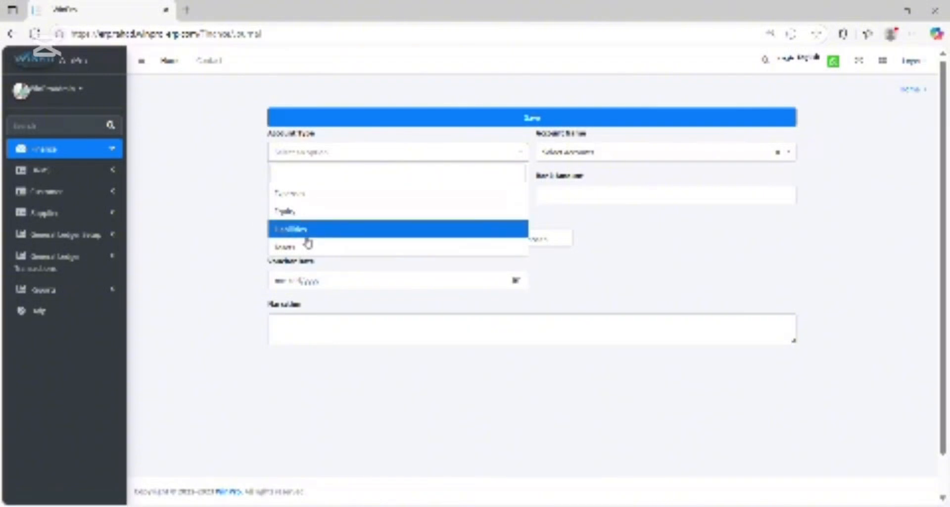
click(303, 202)
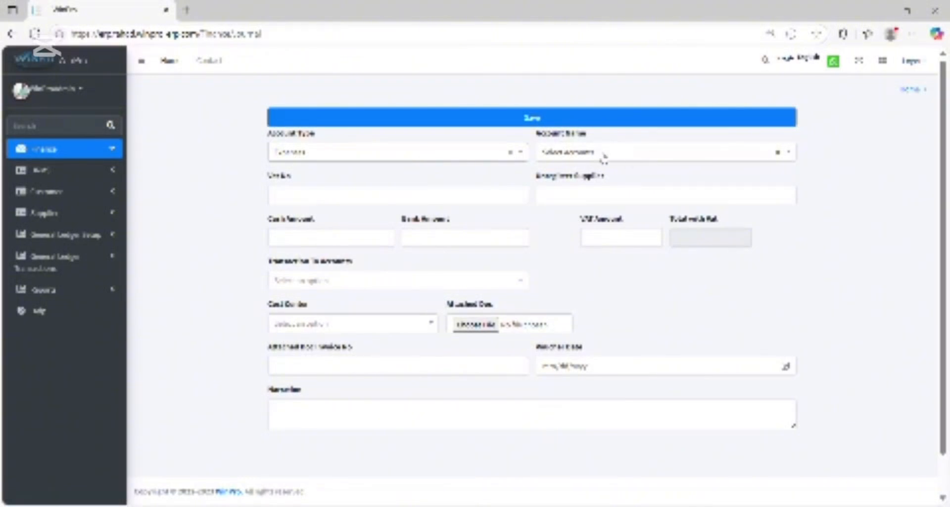
click(624, 153)
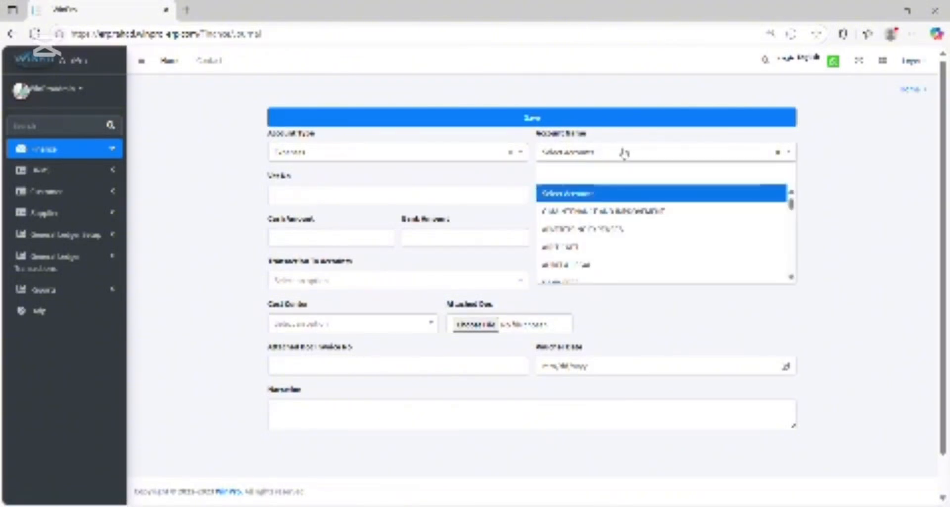
scroll(614, 246, down, 3)
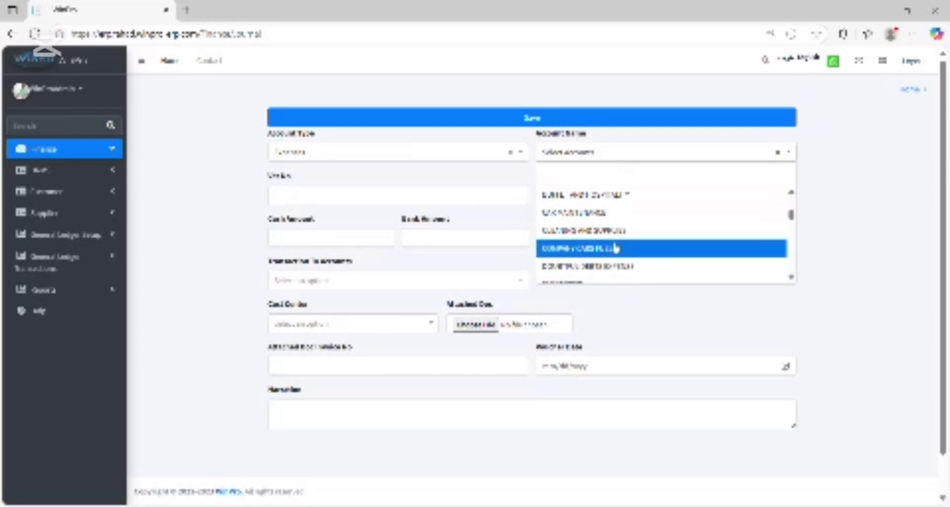
scroll(615, 248, down, 5)
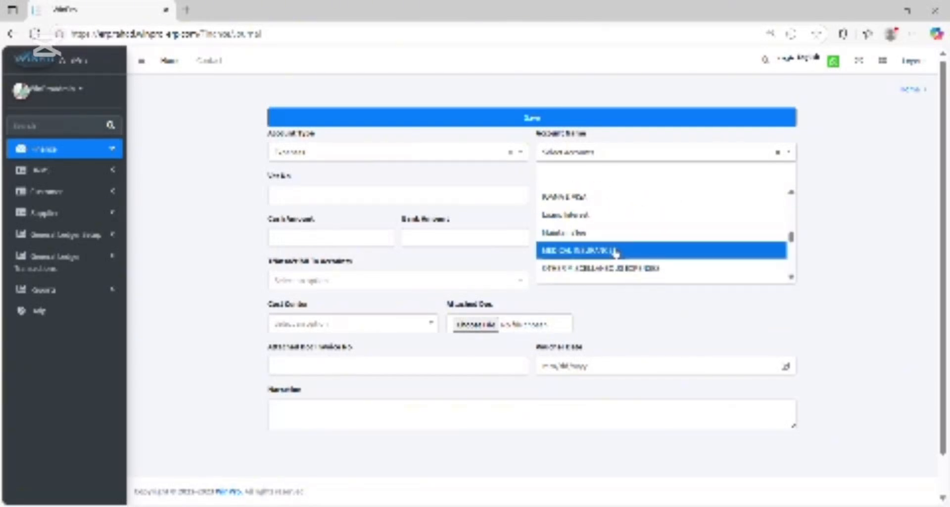
scroll(616, 252, up, 3)
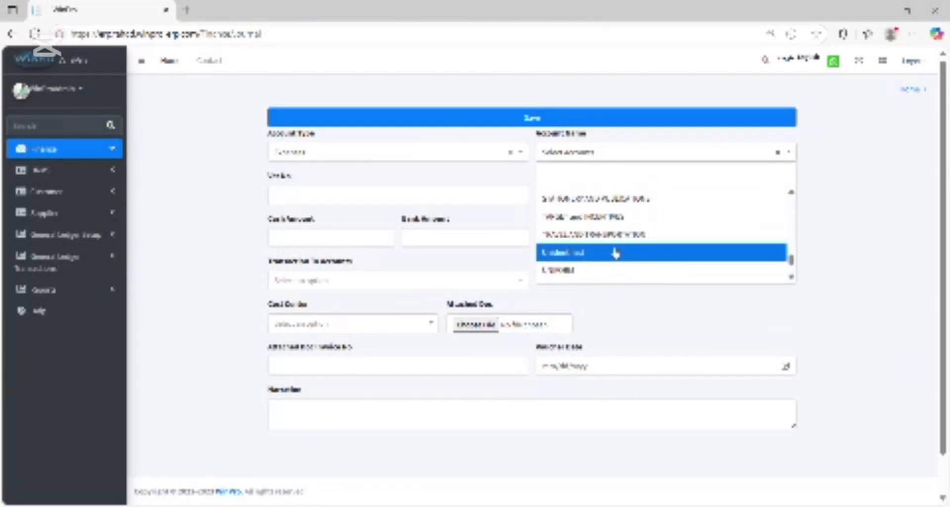
scroll(615, 255, up, 5)
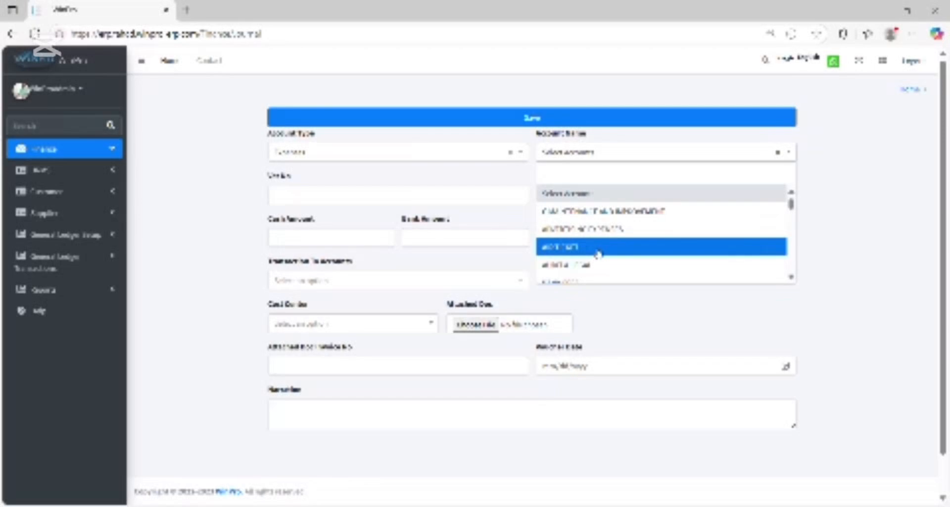
click(597, 253)
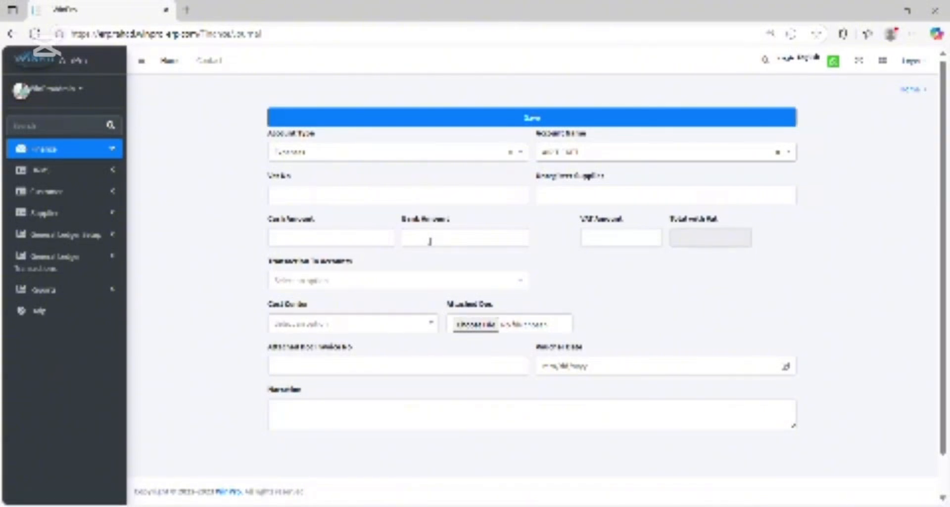
Enter the supplier's VAT number and the unregistered supplier's name.
click(391, 198)
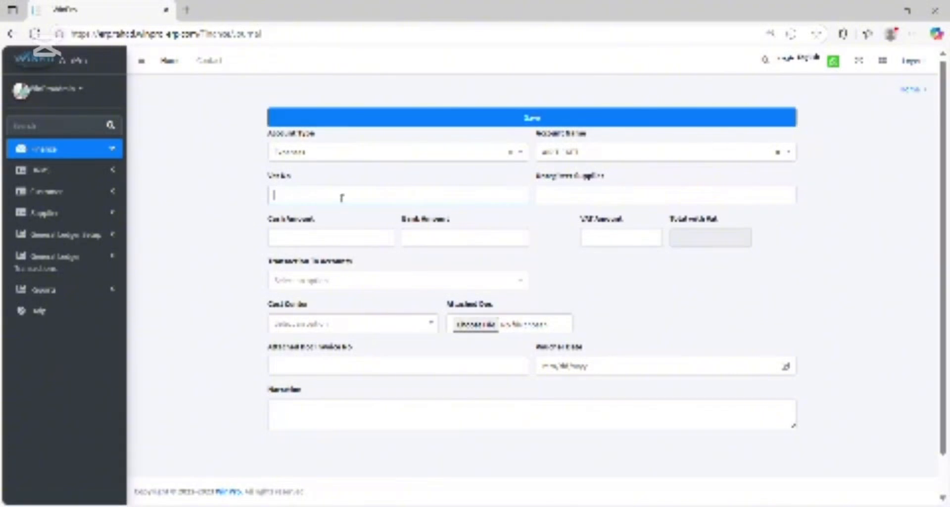
text(1)
click(330, 275)
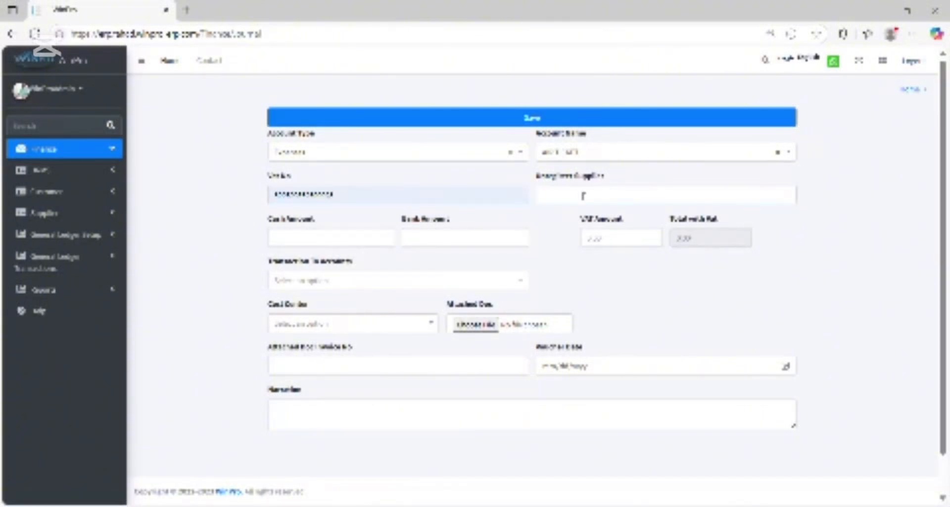
text(albad)
Set the cash amount to 1000, then check the total with VAT and the Transaction To Accounts options.
click(288, 240)
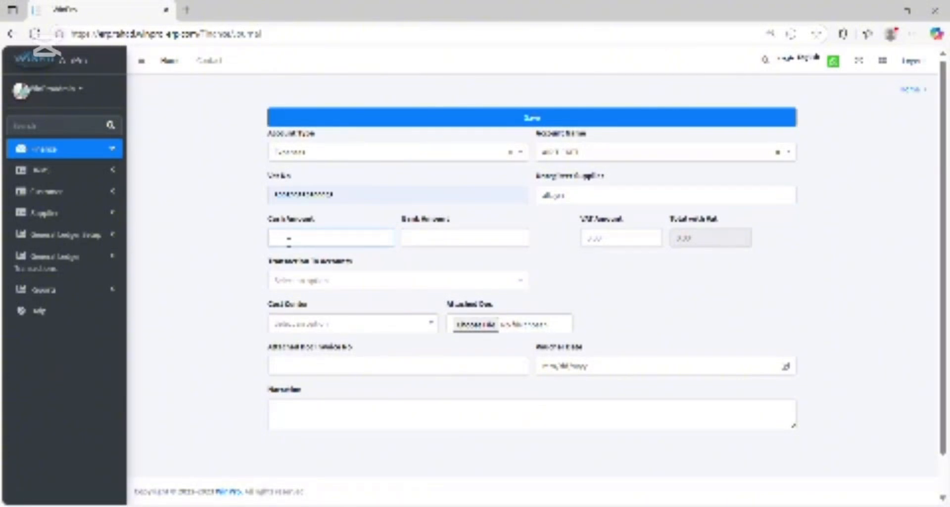
text(1000)
double_click(691, 239)
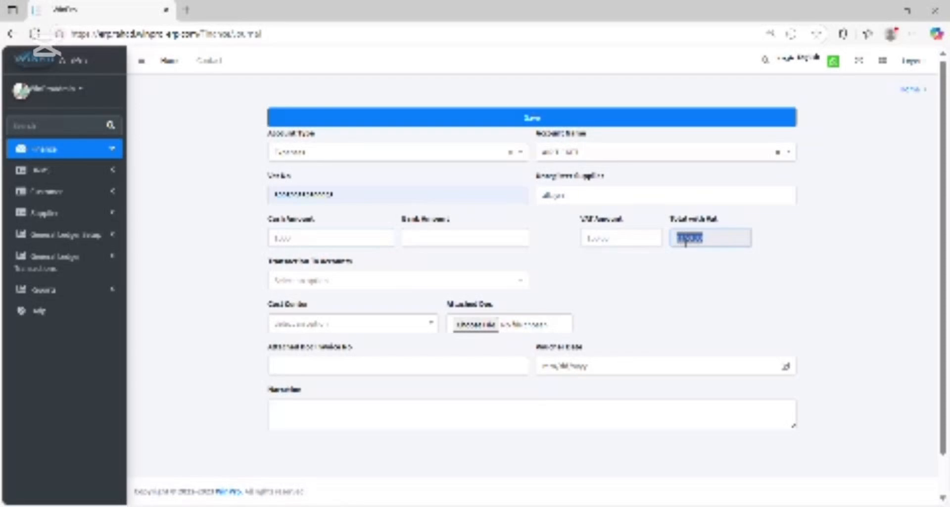
click(476, 286)
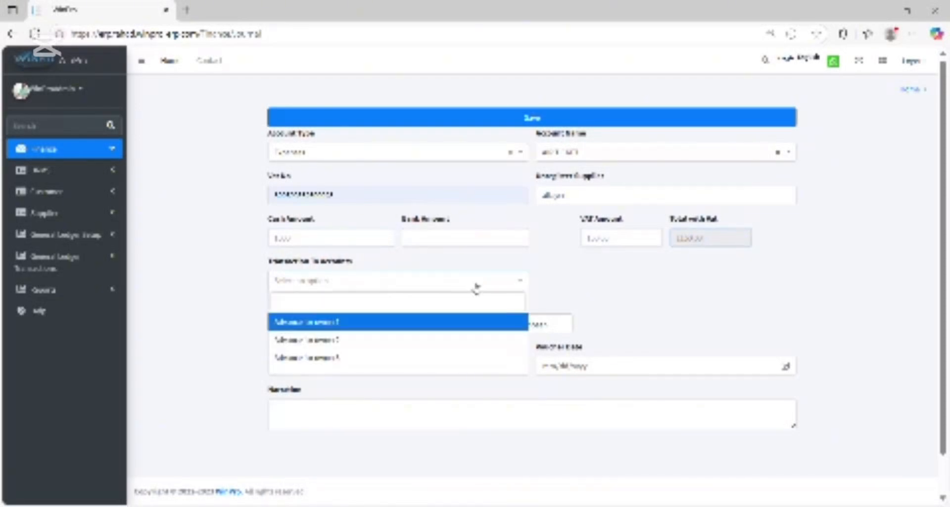
click(692, 280)
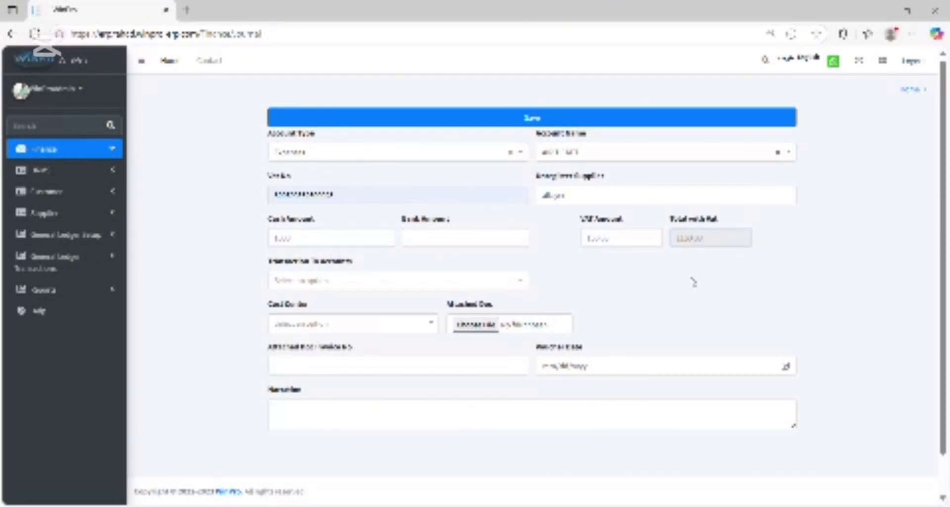
Assign the only listed cost center and fill in the attached document's invoice number.
click(334, 324)
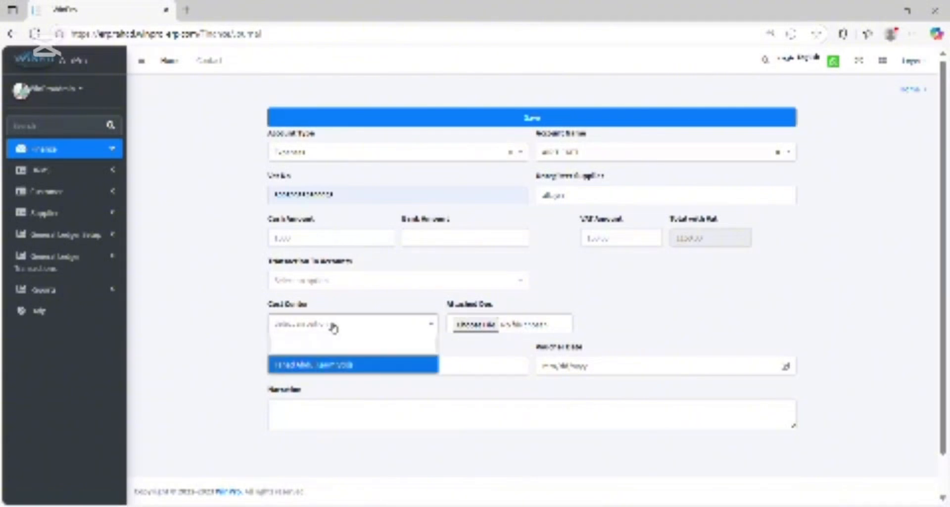
click(319, 366)
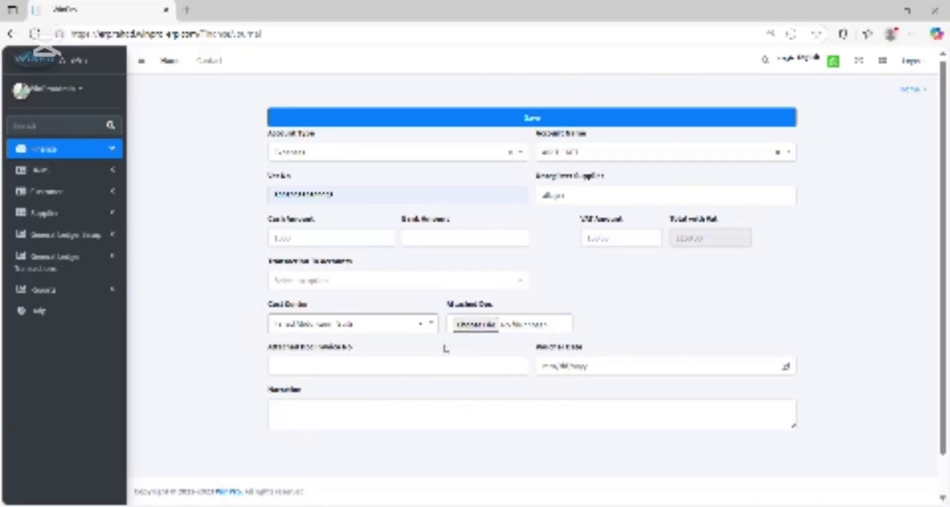
click(341, 367)
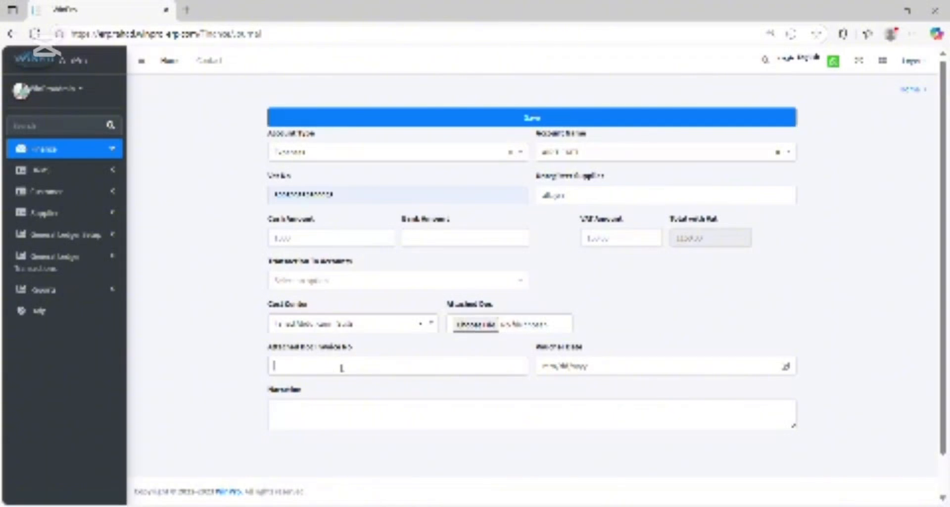
text(20000022)
Choose the voucher date and enter a short narration for the expense entry.
key(Tab)
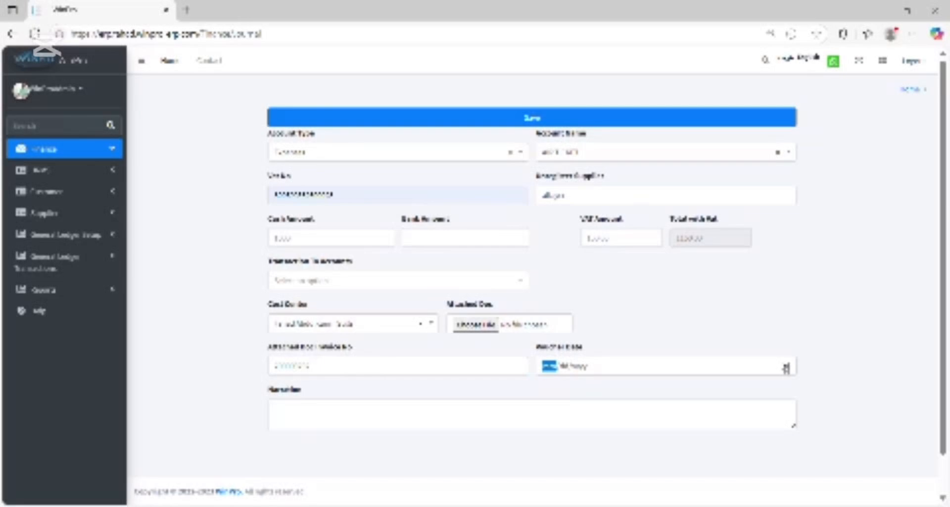
click(553, 305)
click(375, 416)
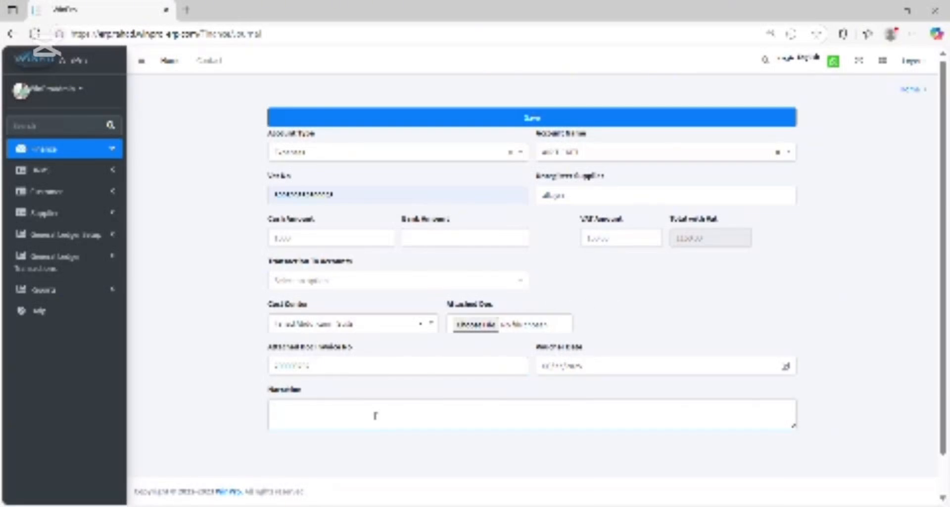
text(an)
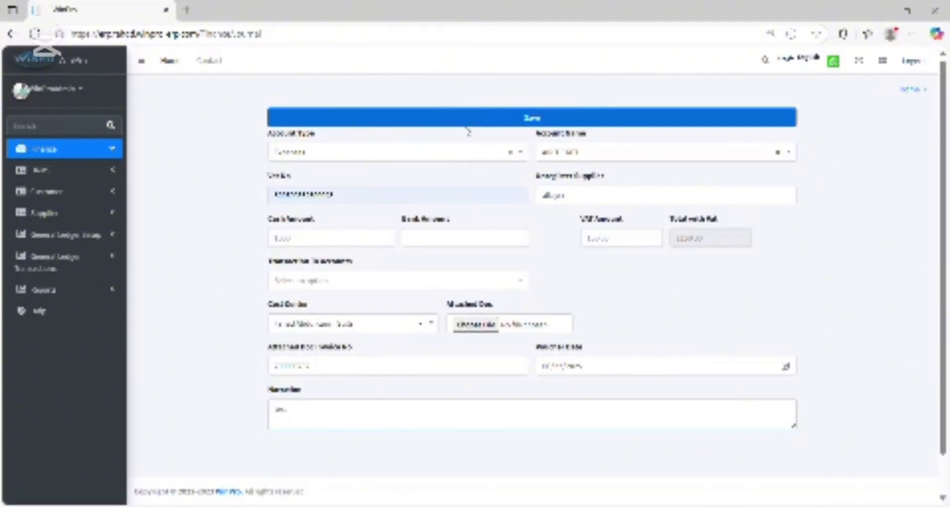
Set the cash amount to 1 and save the expense journal entry.
double_click(342, 239)
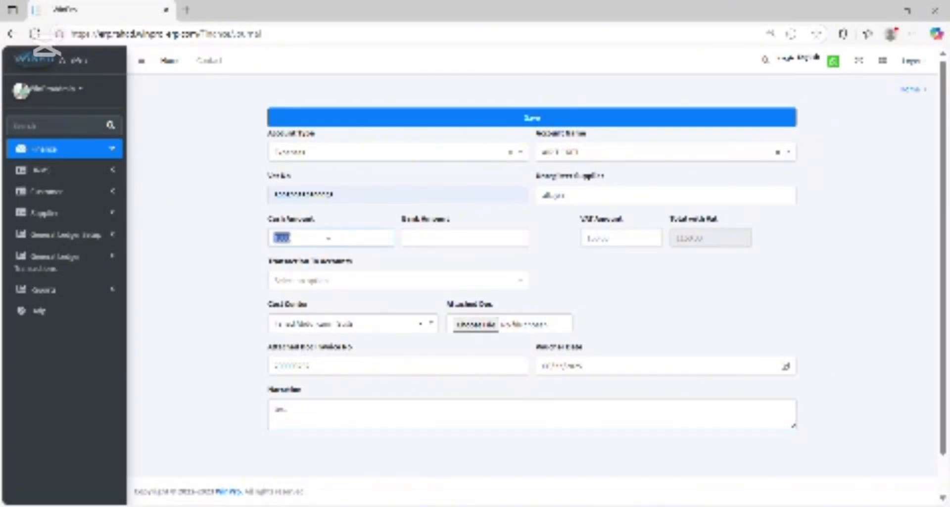
text(1)
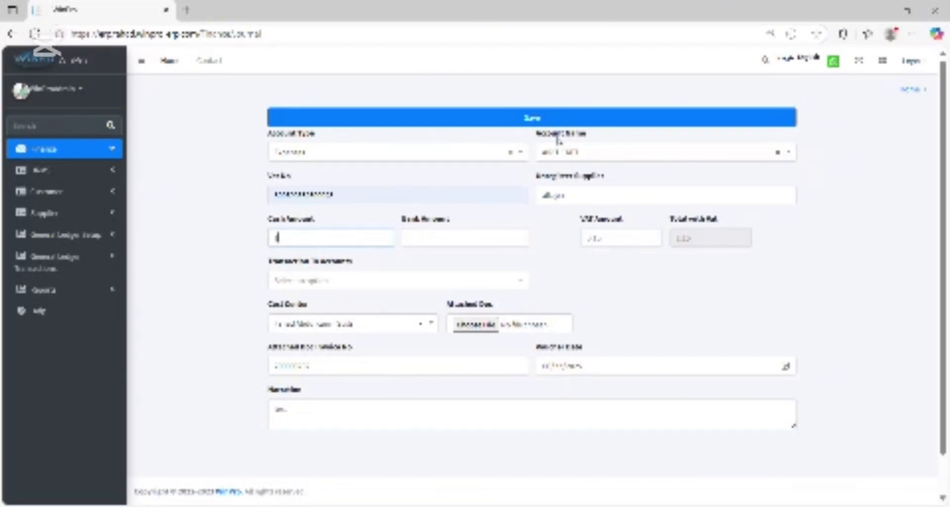
click(540, 122)
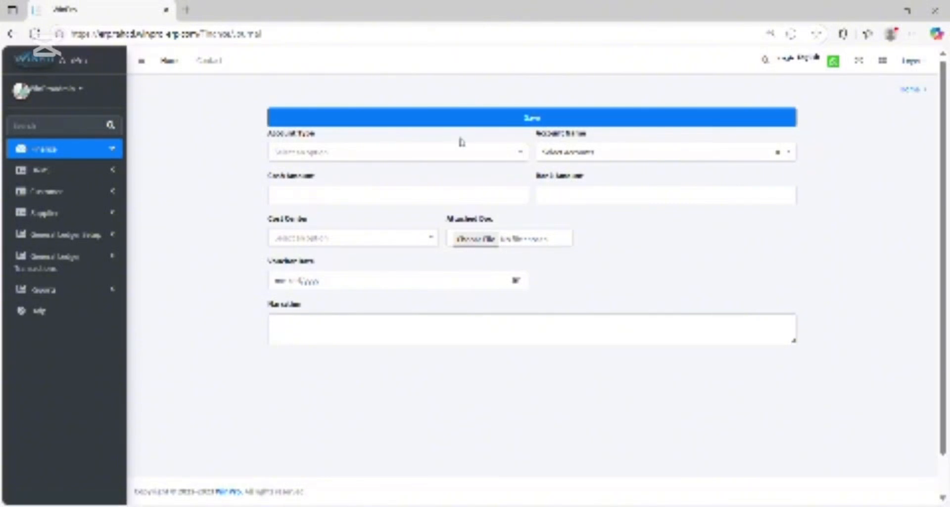
Set the new entry's account type to Liabilities and its account name to Local Accounts Payable.
click(461, 153)
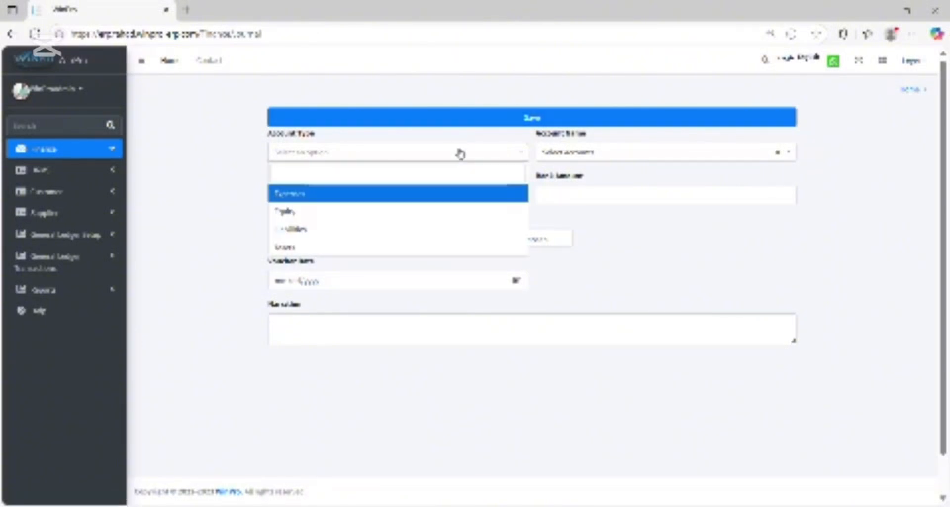
click(317, 235)
click(579, 151)
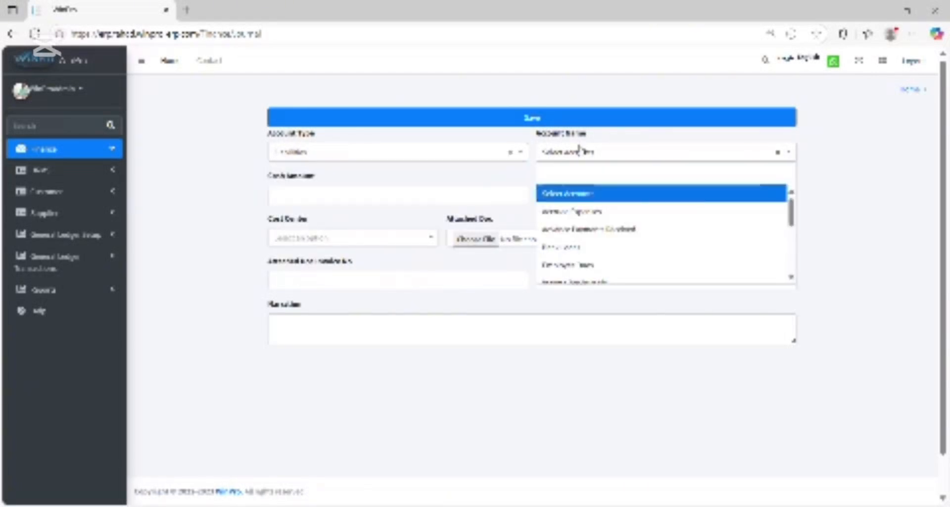
text(a)
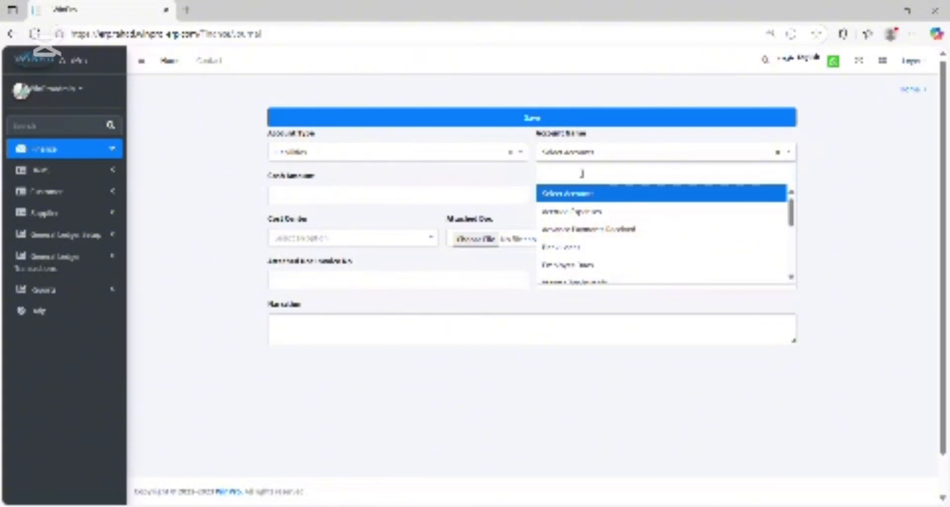
text(ccr)
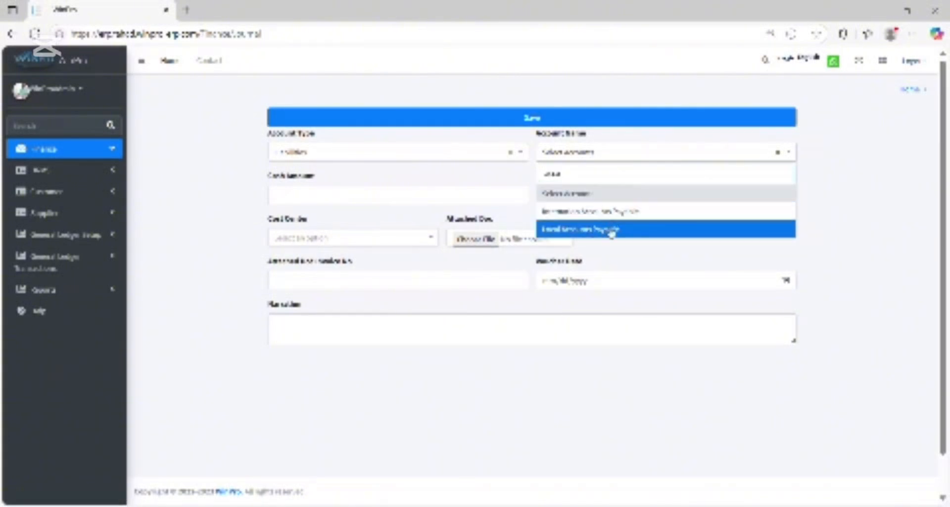
click(612, 230)
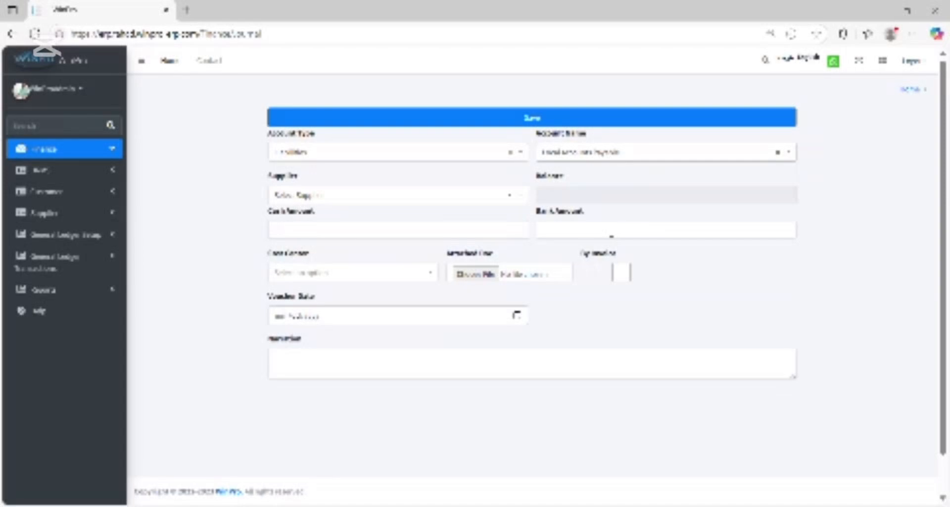
Select the fourth listed supplier for the payable entry and set the cash amount to 1.
click(388, 195)
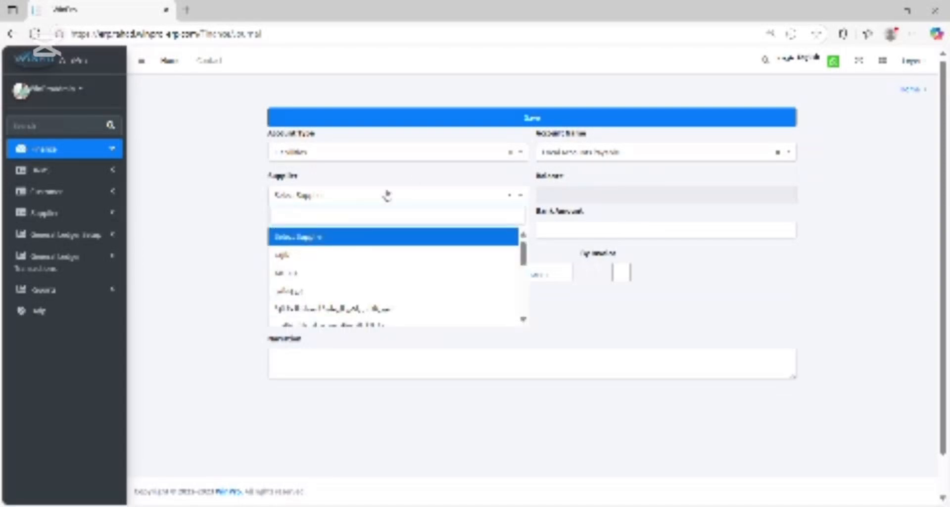
click(353, 307)
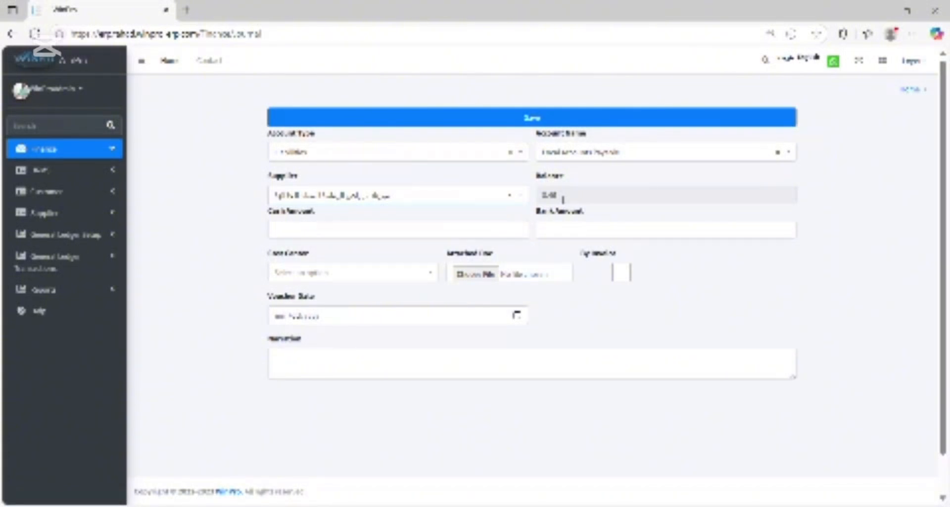
click(452, 232)
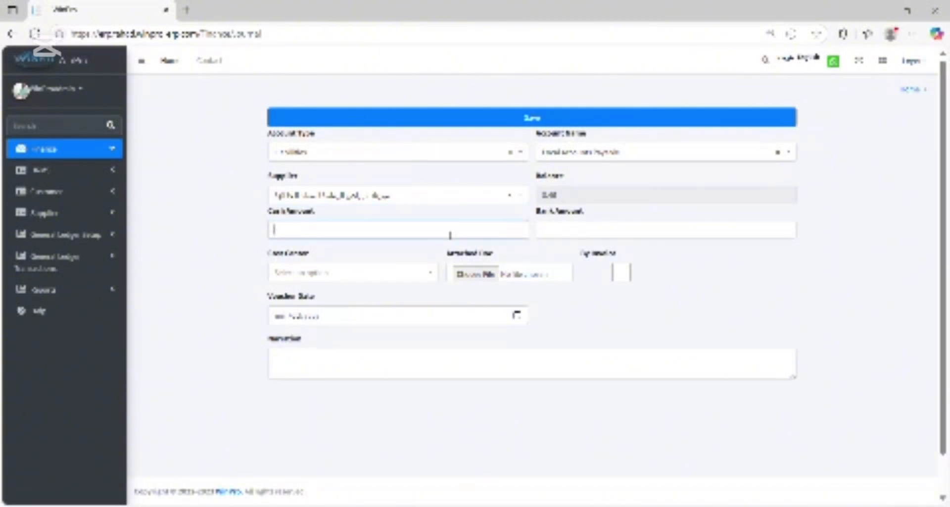
text(1)
Assign the only listed cost center to the local accounts payable entry.
click(348, 281)
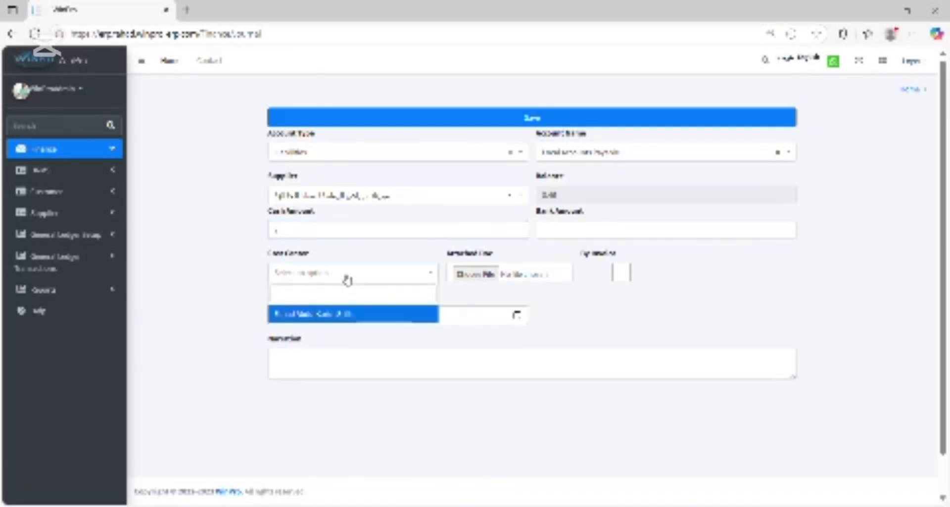
click(317, 317)
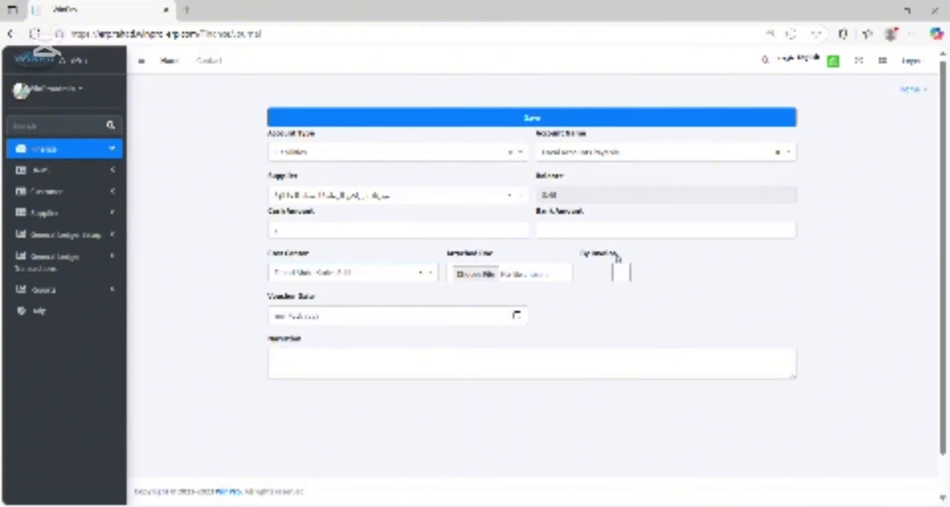
Try linking the payable entry to the listed invoice with the By Invoice option, and turn the option off again.
click(621, 273)
click(698, 275)
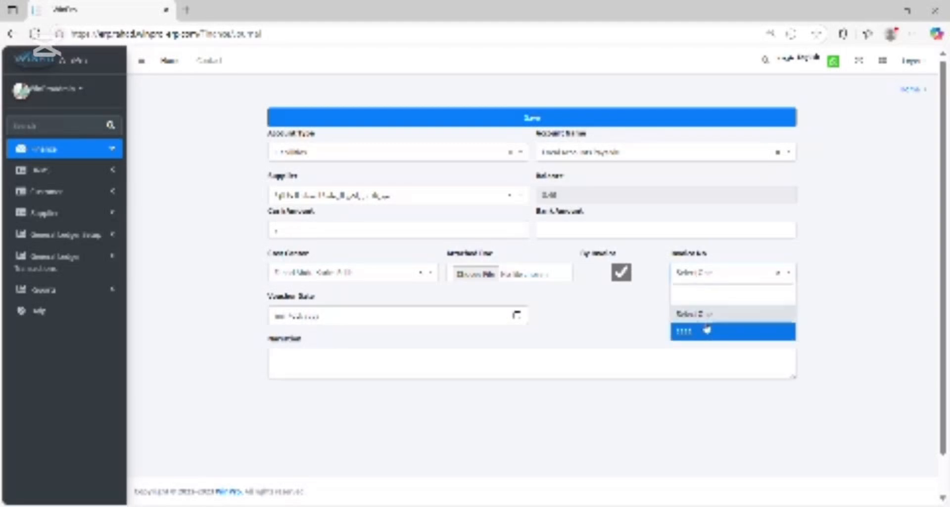
click(705, 329)
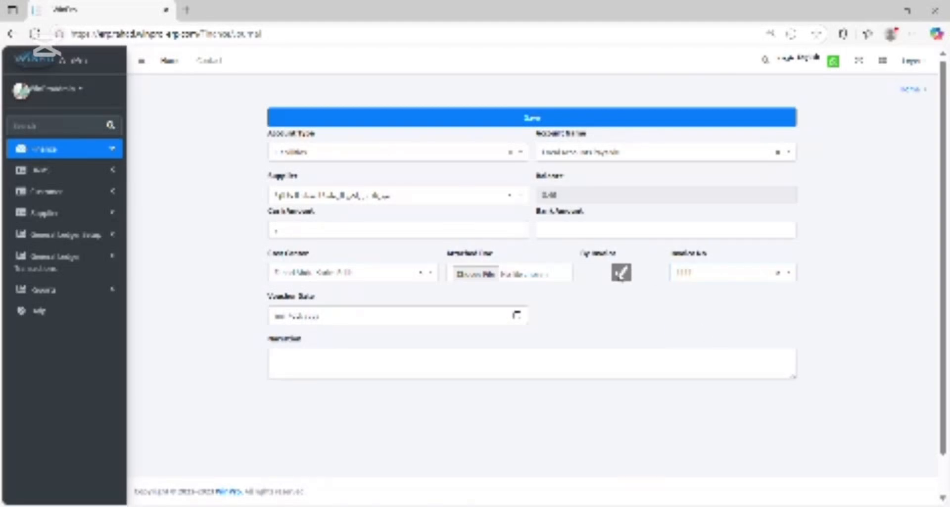
click(622, 272)
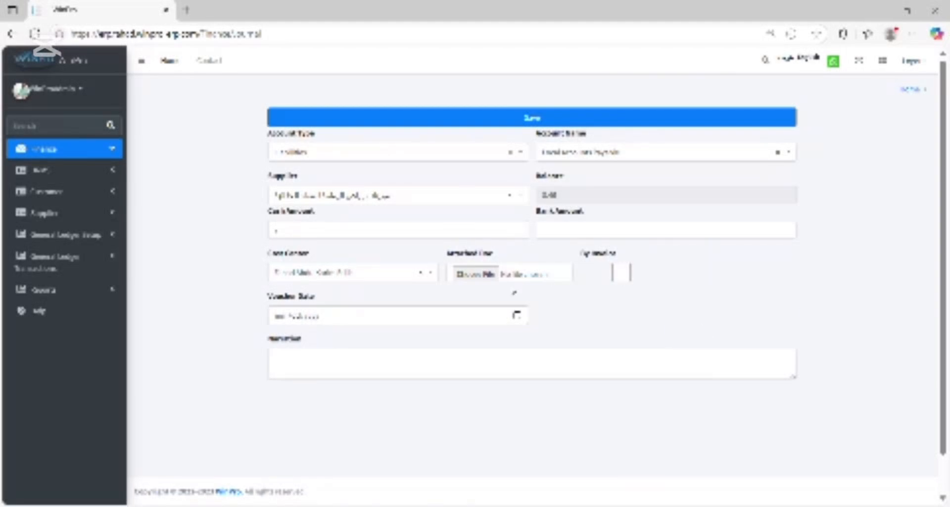
Choose the voucher date for the local accounts payable entry.
click(518, 316)
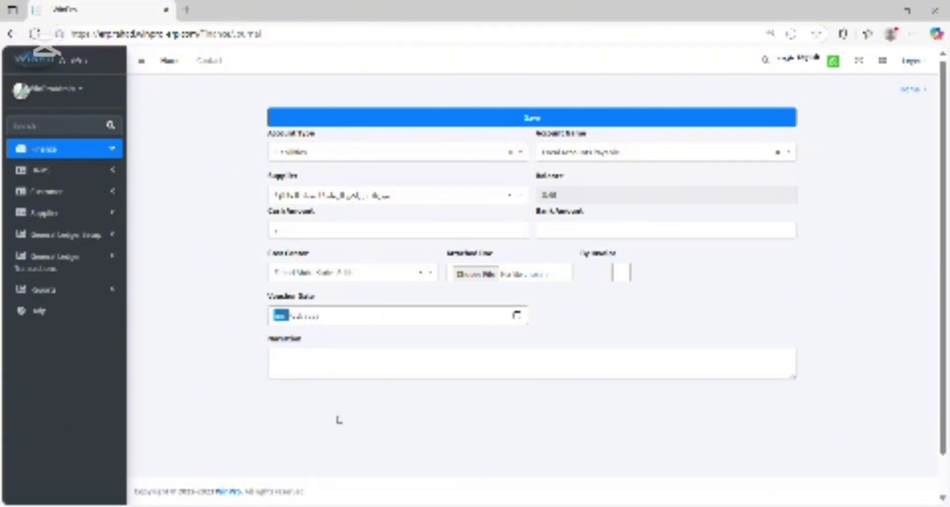
click(321, 375)
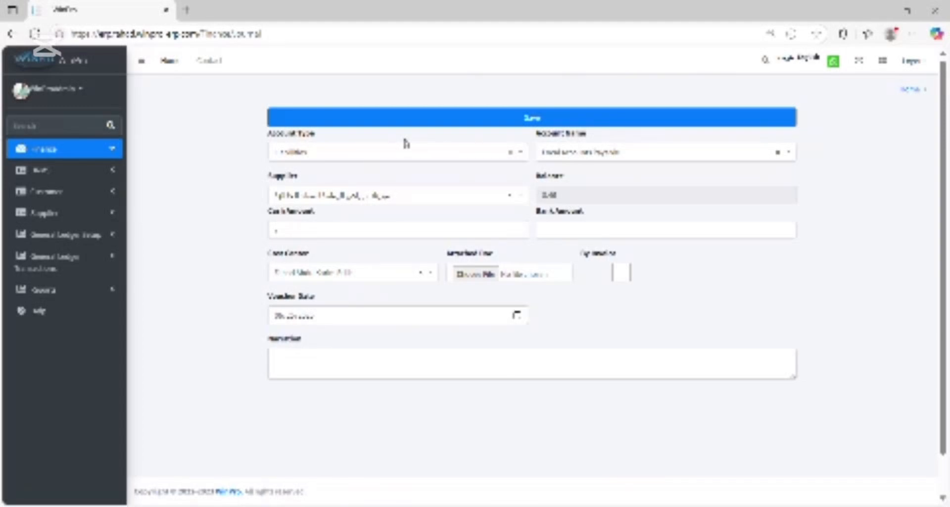
Change the entry's account type to Assets and its account name to Account Receivable.
click(410, 156)
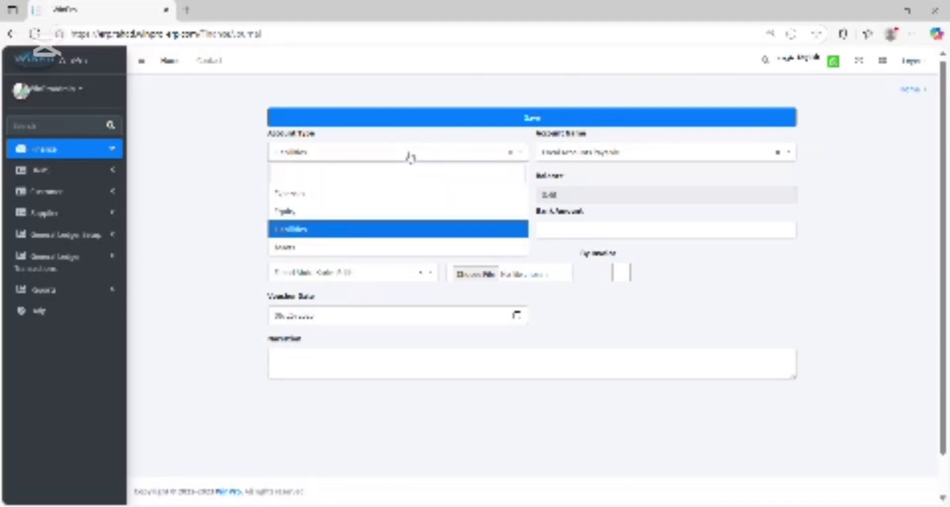
click(342, 245)
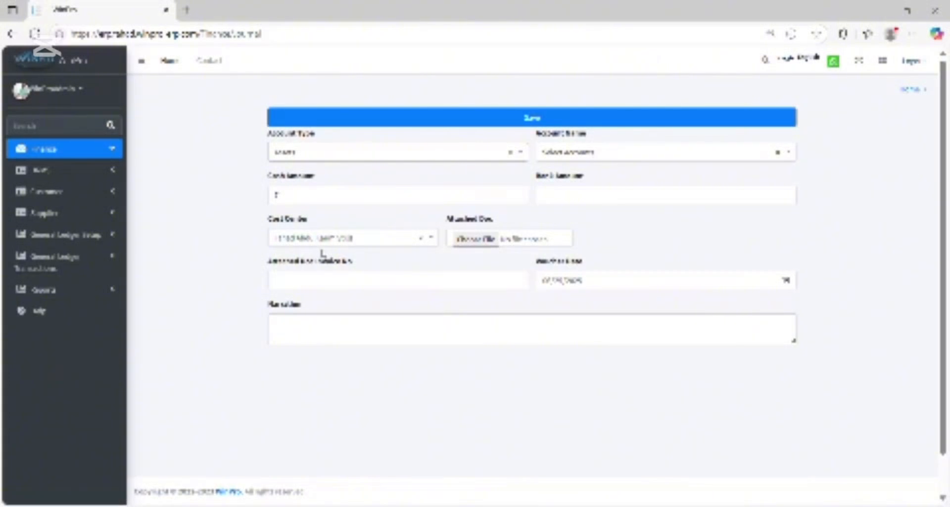
click(641, 154)
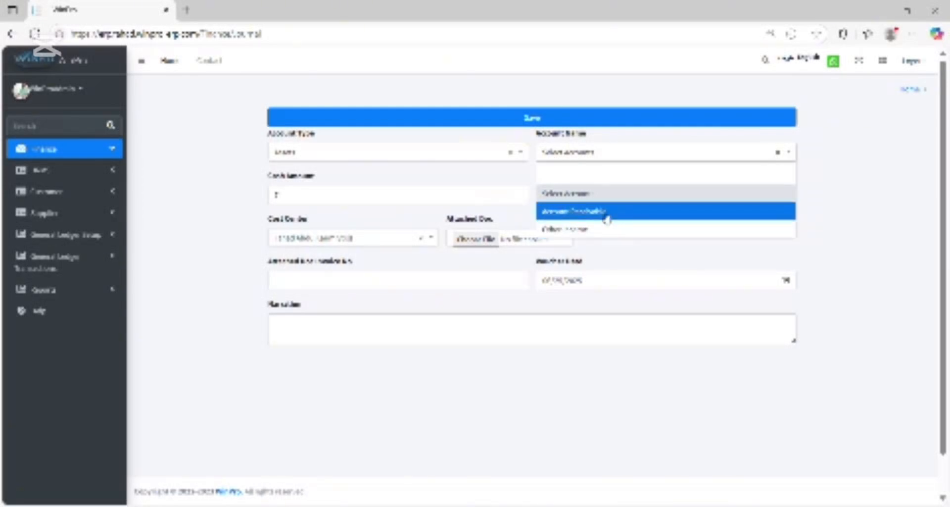
click(592, 211)
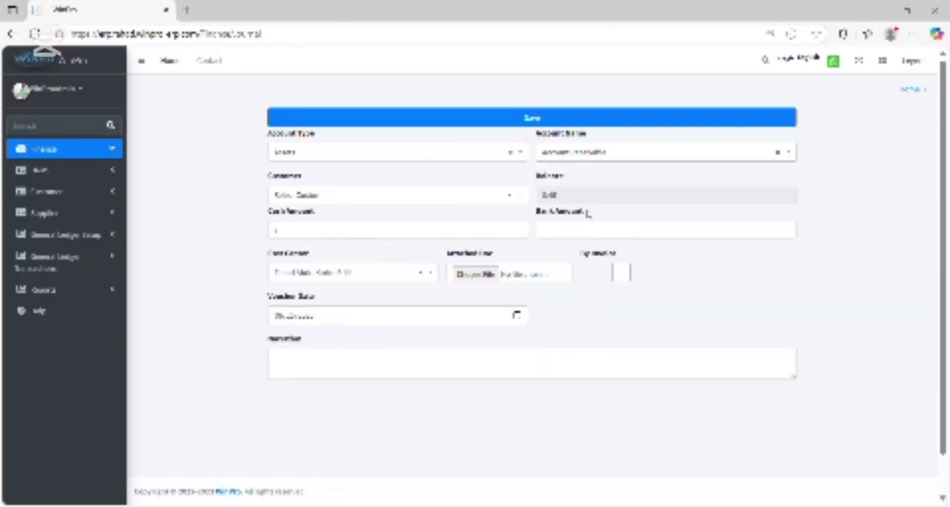
Try three different listed customers for the receivable entry to compare their balances, keeping the last one.
click(424, 195)
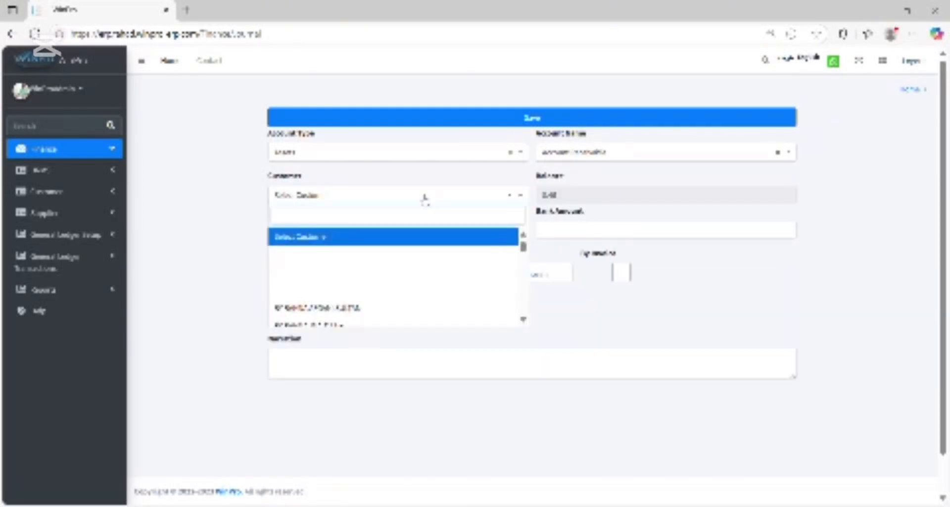
click(329, 307)
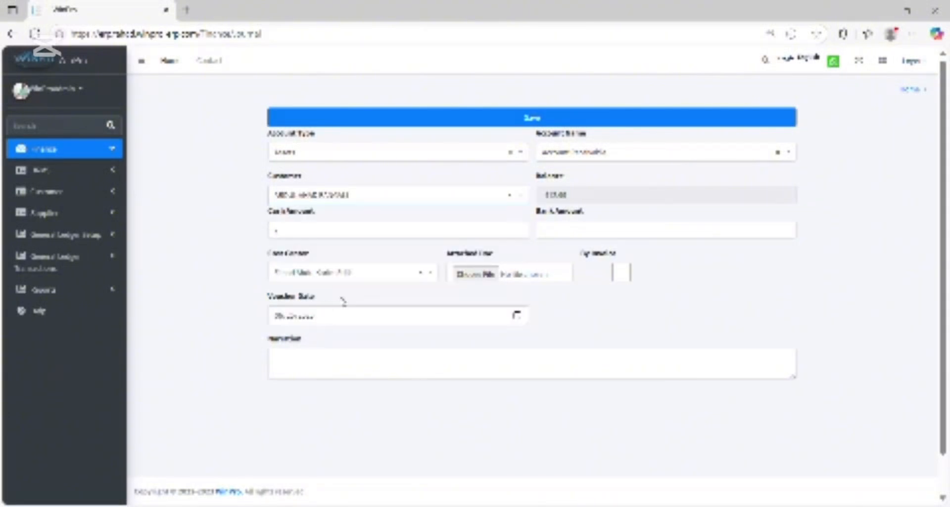
click(446, 195)
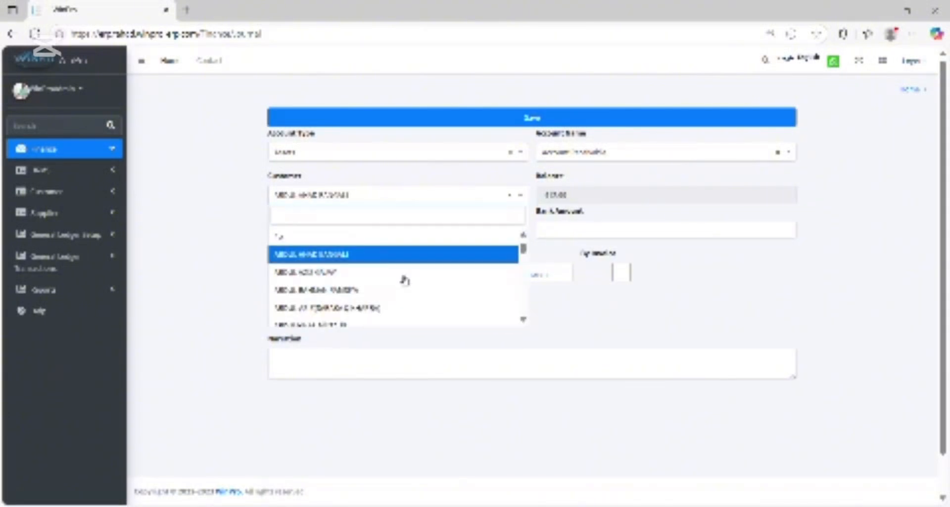
click(323, 327)
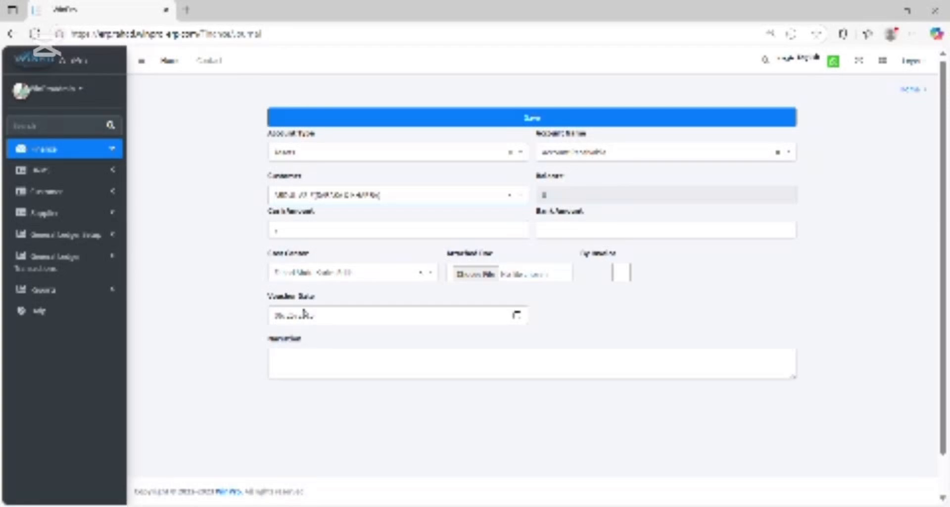
click(398, 195)
click(389, 304)
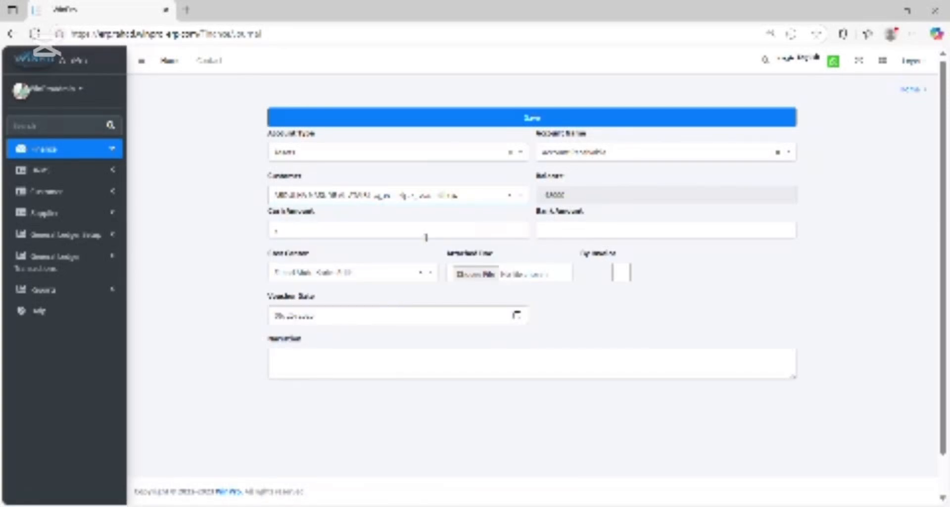
Replace the receivable entry's cash amount with a larger payment amount.
click(423, 233)
key(BackSpace)
text(500)
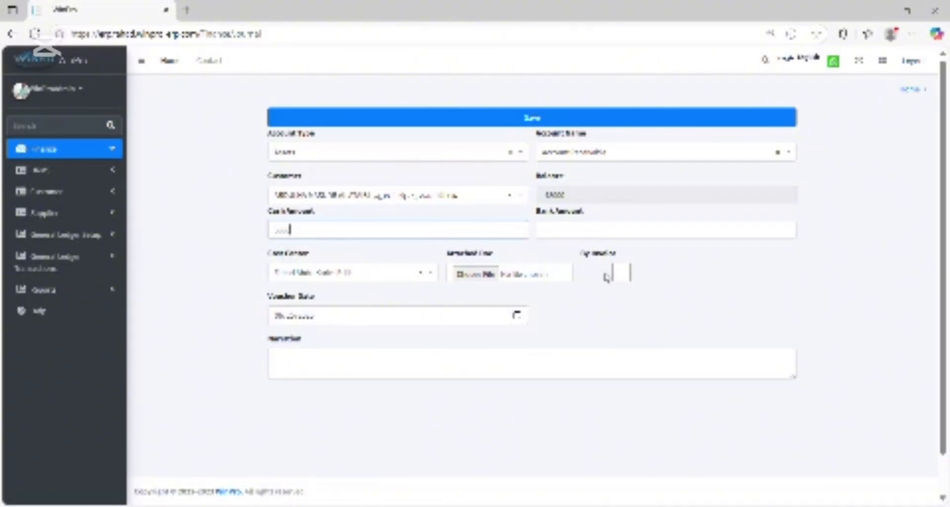
Try settling the customer's receivable against the listed invoice using By Invoice, and disable the option again.
click(621, 273)
click(687, 275)
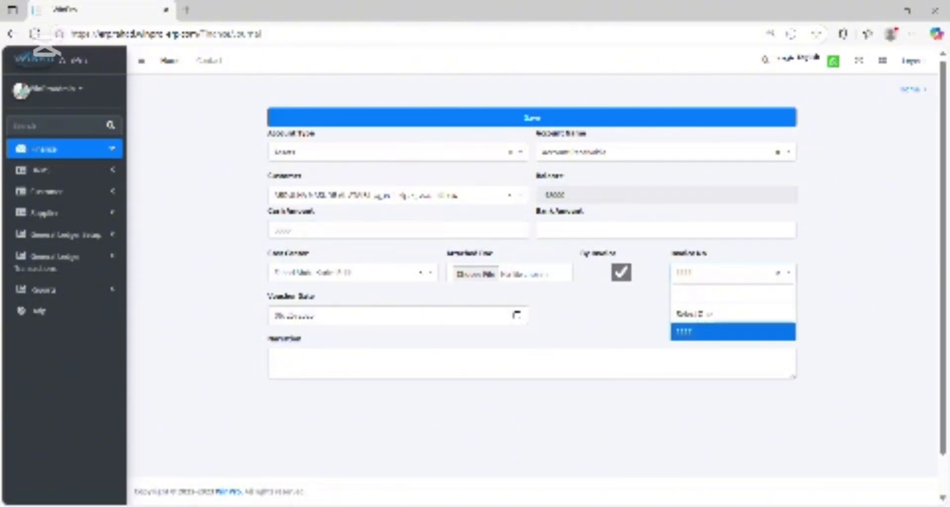
click(694, 328)
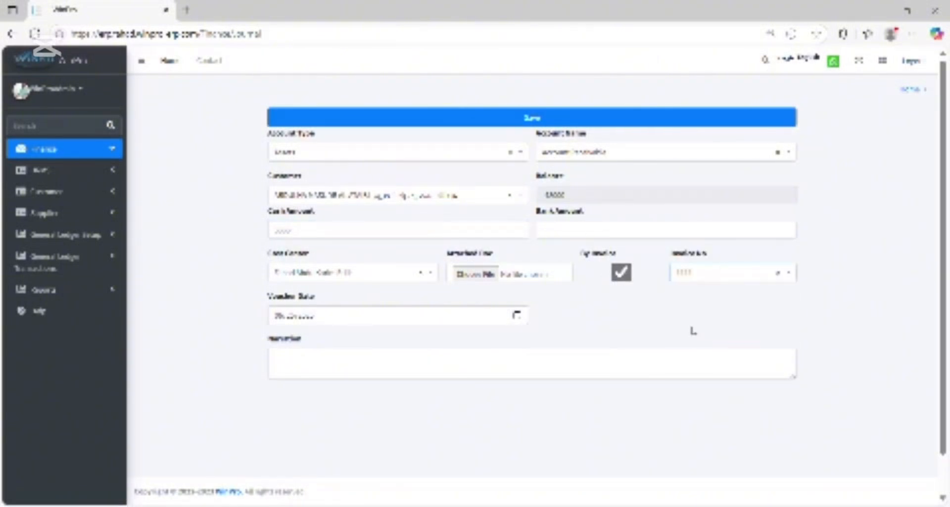
click(622, 272)
Reselect the listed cost center for the receivable entry and go to its voucher date.
click(422, 277)
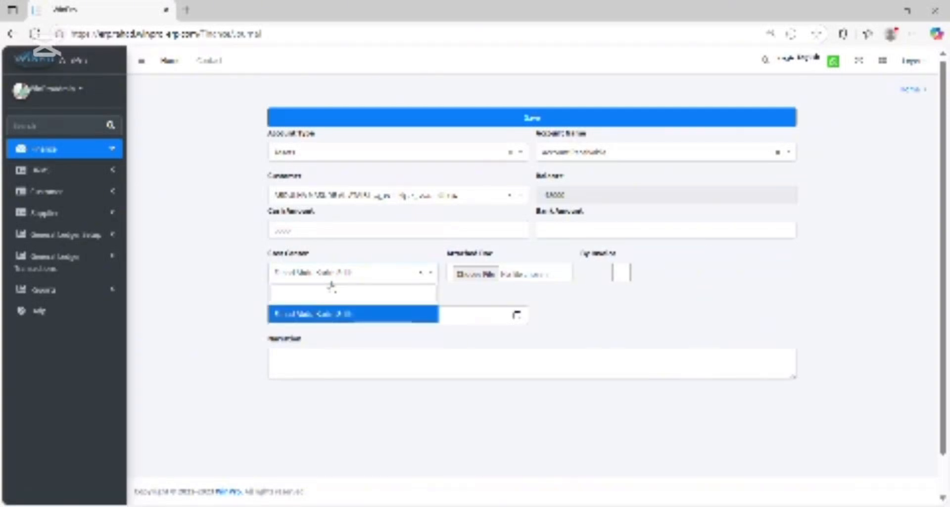
click(324, 316)
click(491, 318)
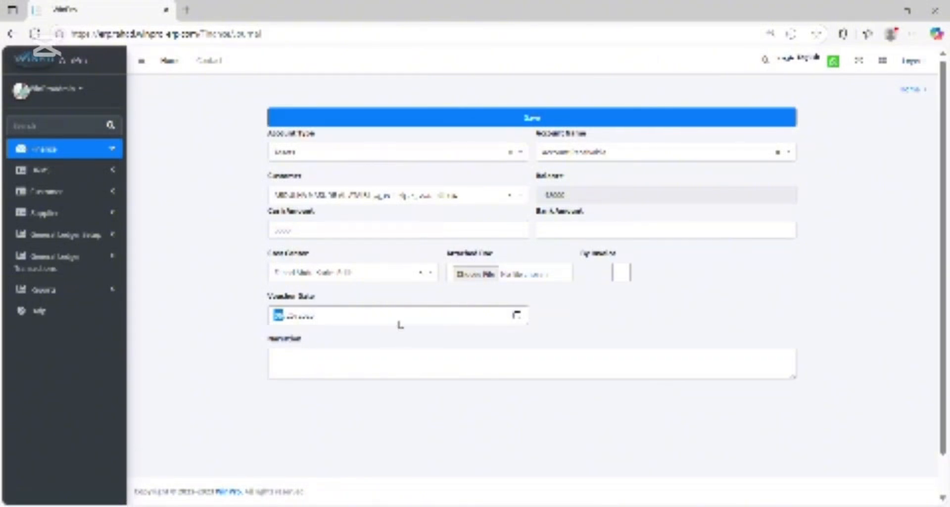
Change the entry's account type to Equity and its account name to Company Capital.
click(371, 157)
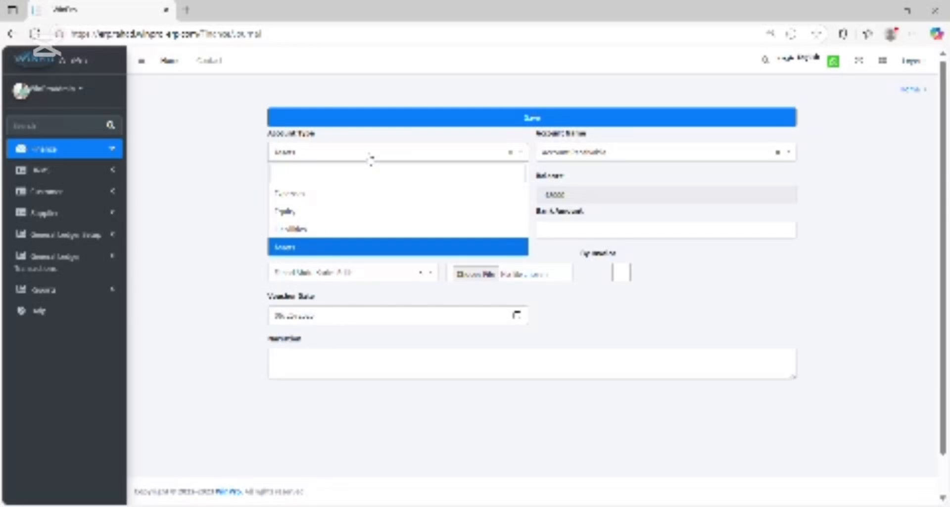
click(345, 211)
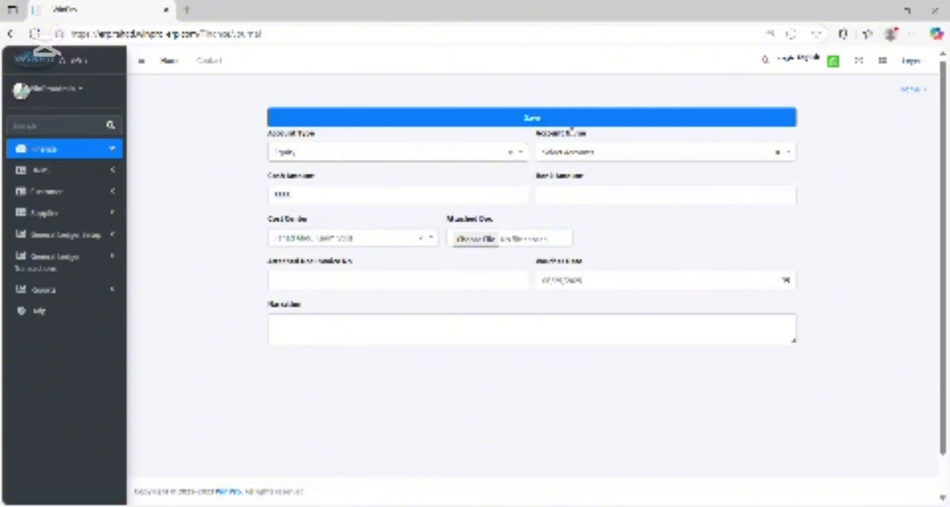
click(589, 154)
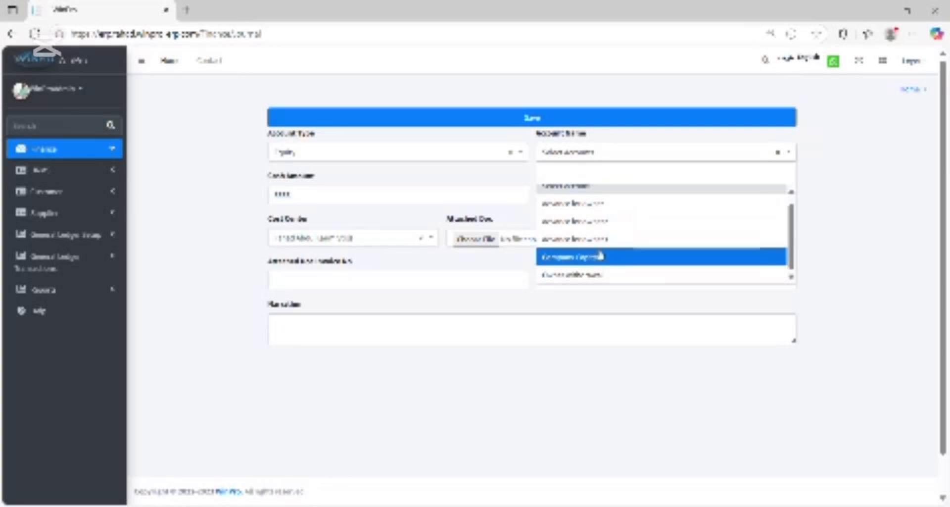
click(597, 266)
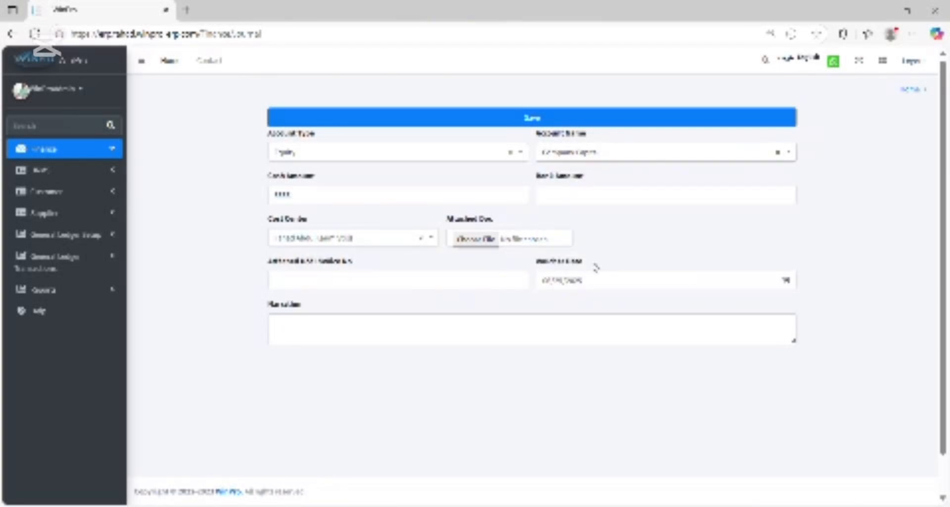
Go through the capital entry's cash amount, invoice number and voucher date fields, reselecting the listed cost center.
double_click(390, 195)
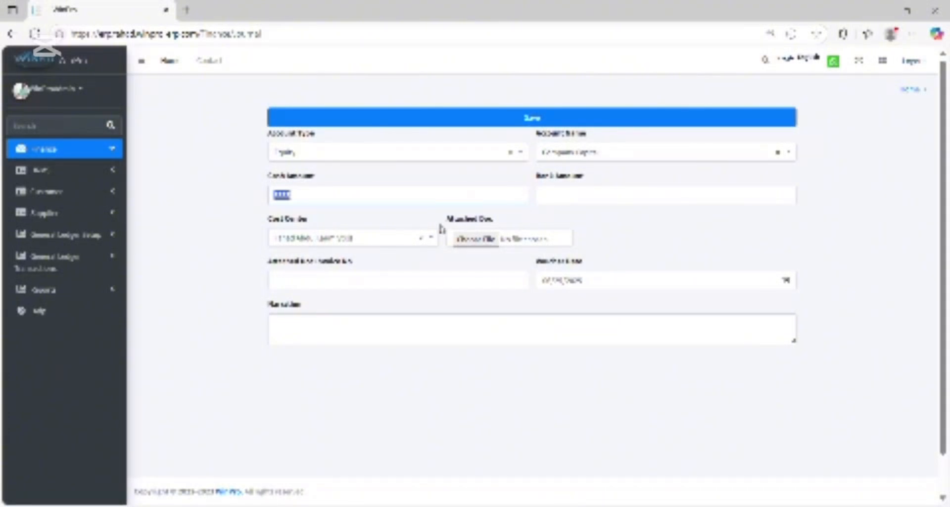
click(430, 240)
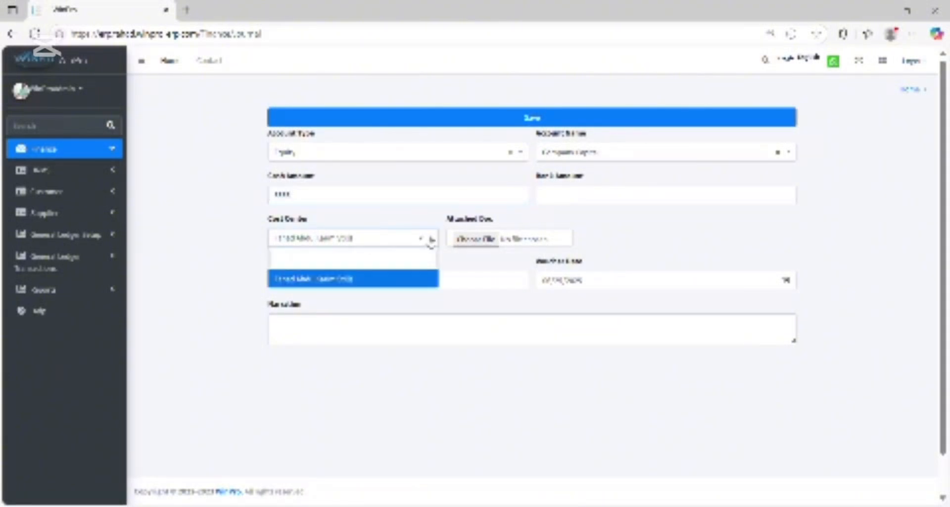
click(345, 279)
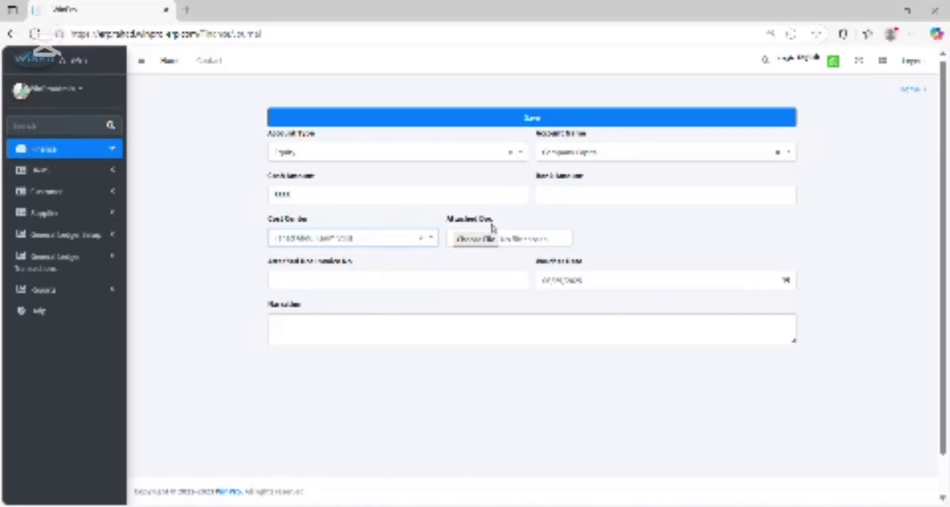
key(Tab)
key(Tab)
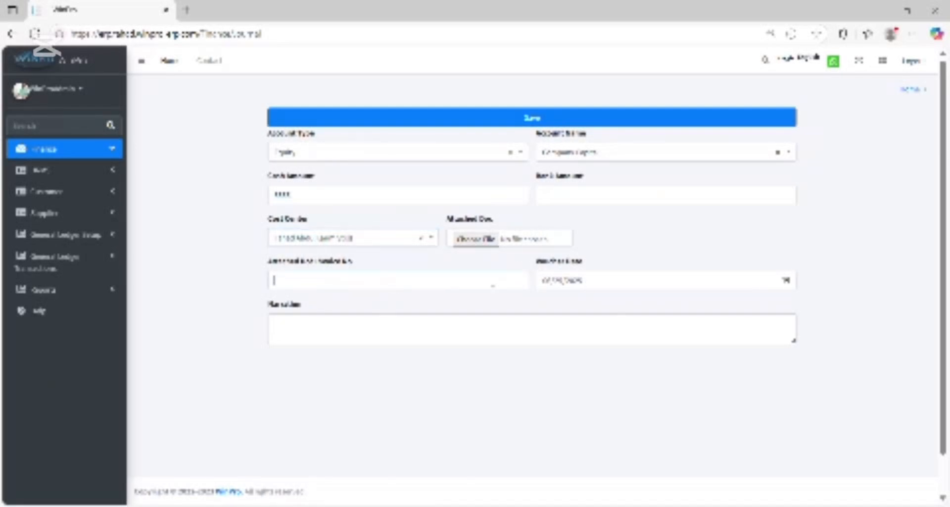
click(626, 283)
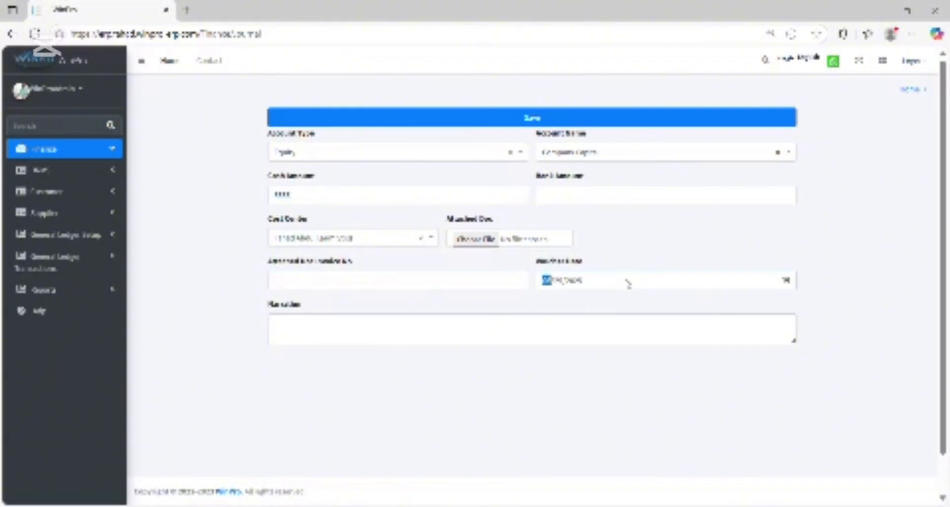